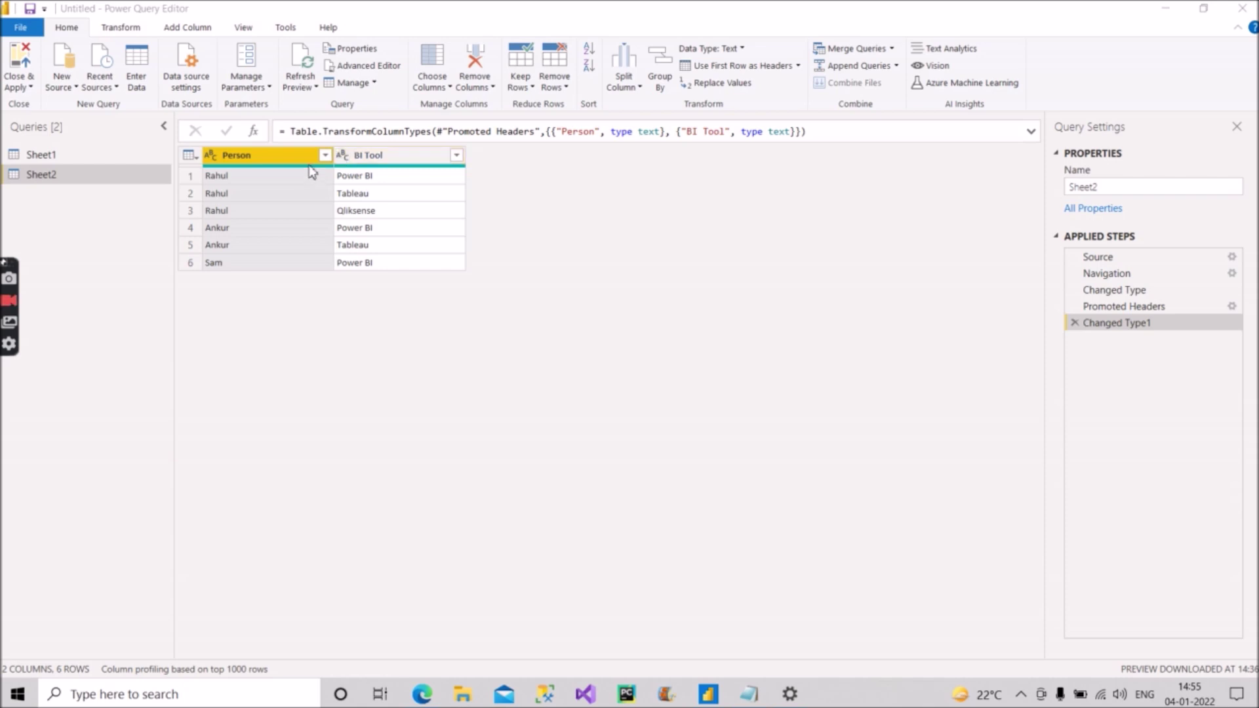
Step: Group by Person into a new 'Known BI Tools' column that sums the BI Tool column
{"action": "left_click", "coordinate": [662, 74]}
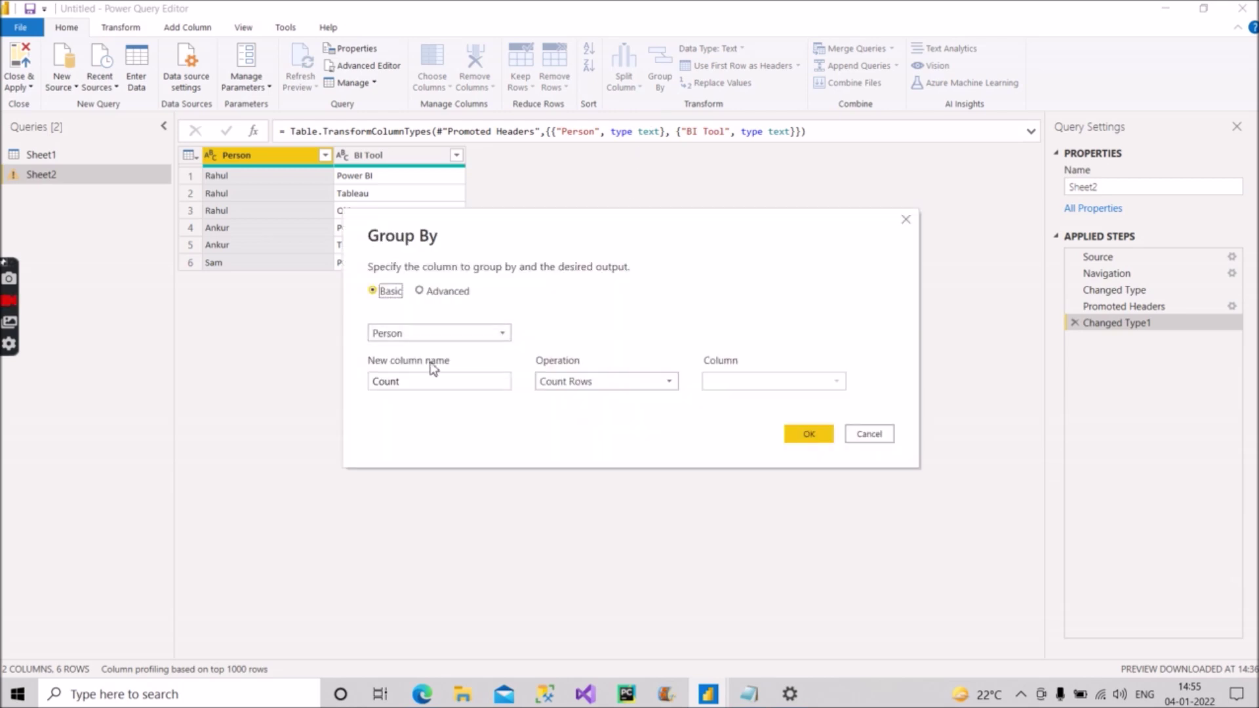
{"action": "left_click_drag", "start_coordinate": [408, 380], "coordinate": [371, 386]}
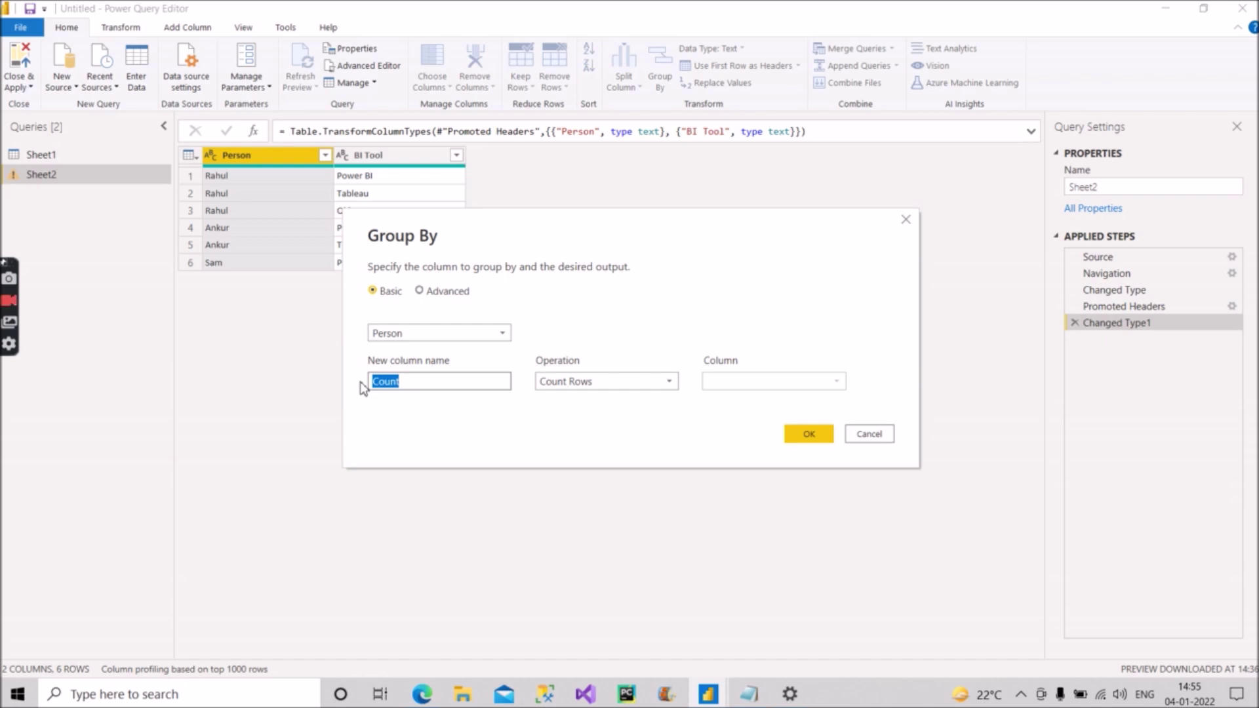
{"action": "type", "text": "Kaun"}
{"action": "key", "text": "BackSpace"}
{"action": "key", "text": "BackSpace"}
{"action": "key", "text": "BackSpace"}
{"action": "type", "text": "nown BI Tools"}
{"action": "left_click", "coordinate": [649, 383]}
{"action": "left_click", "coordinate": [616, 400]}
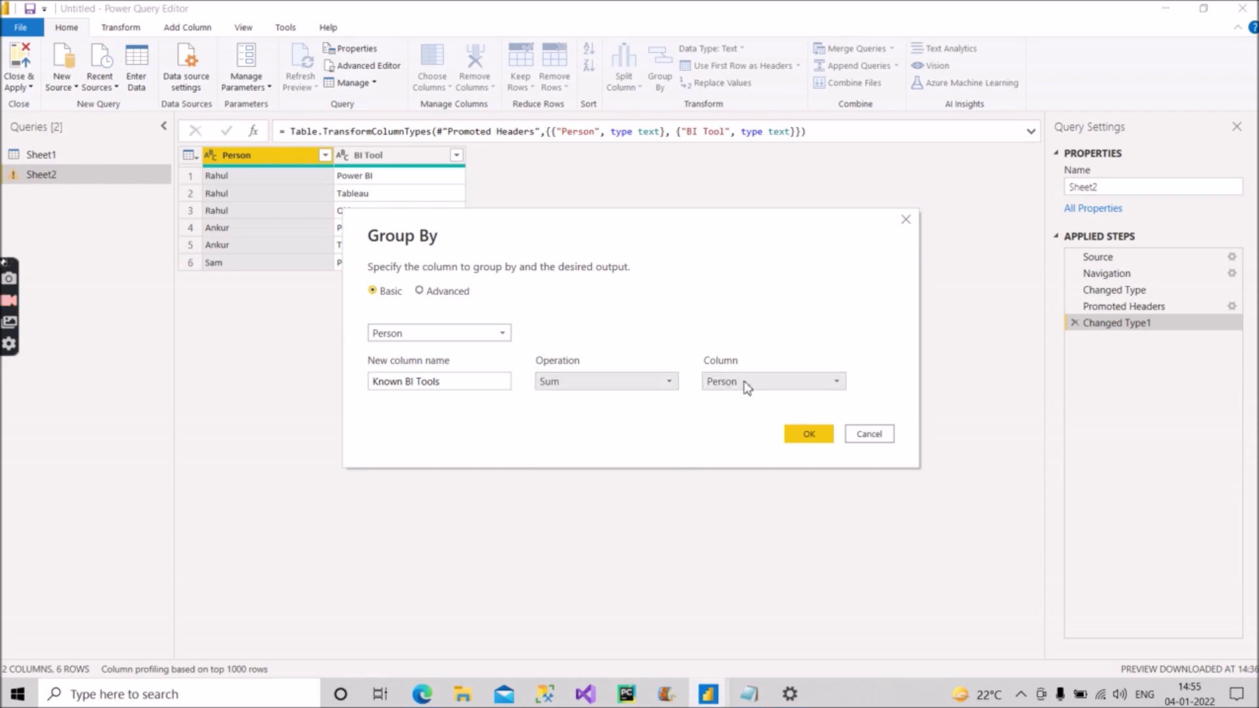
{"action": "left_click", "coordinate": [748, 386]}
{"action": "left_click", "coordinate": [728, 418]}
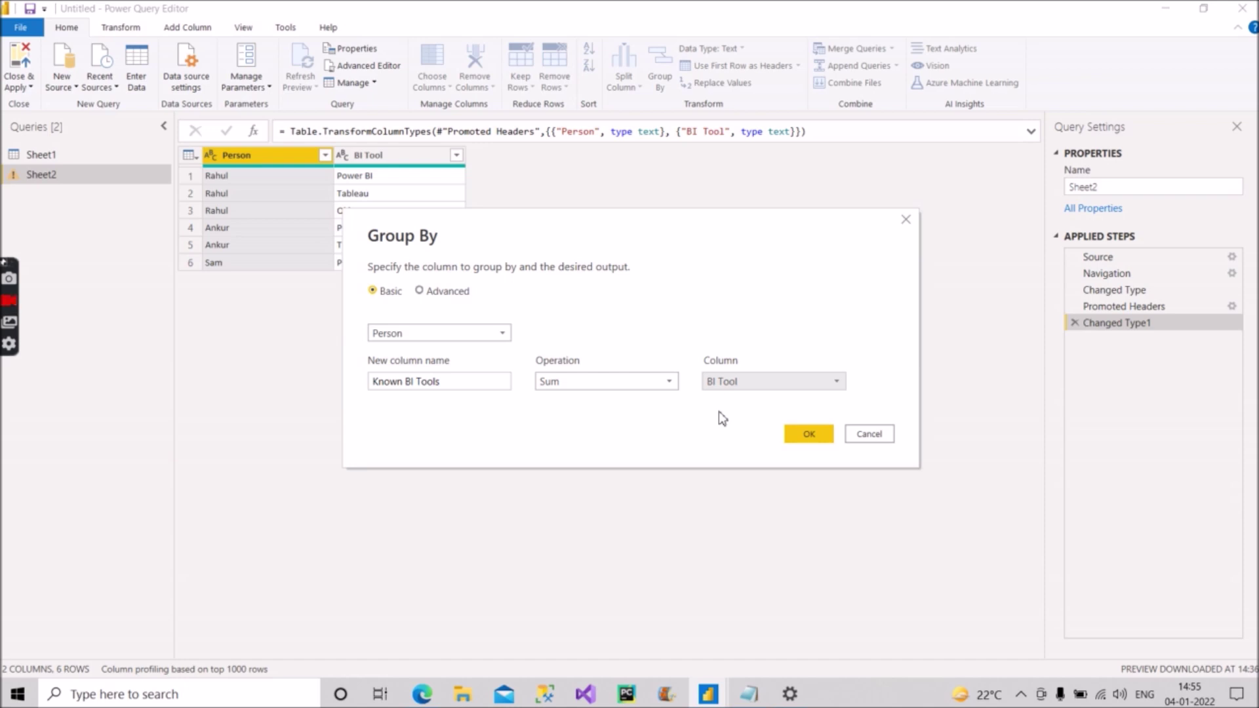
{"action": "left_click", "coordinate": [793, 435]}
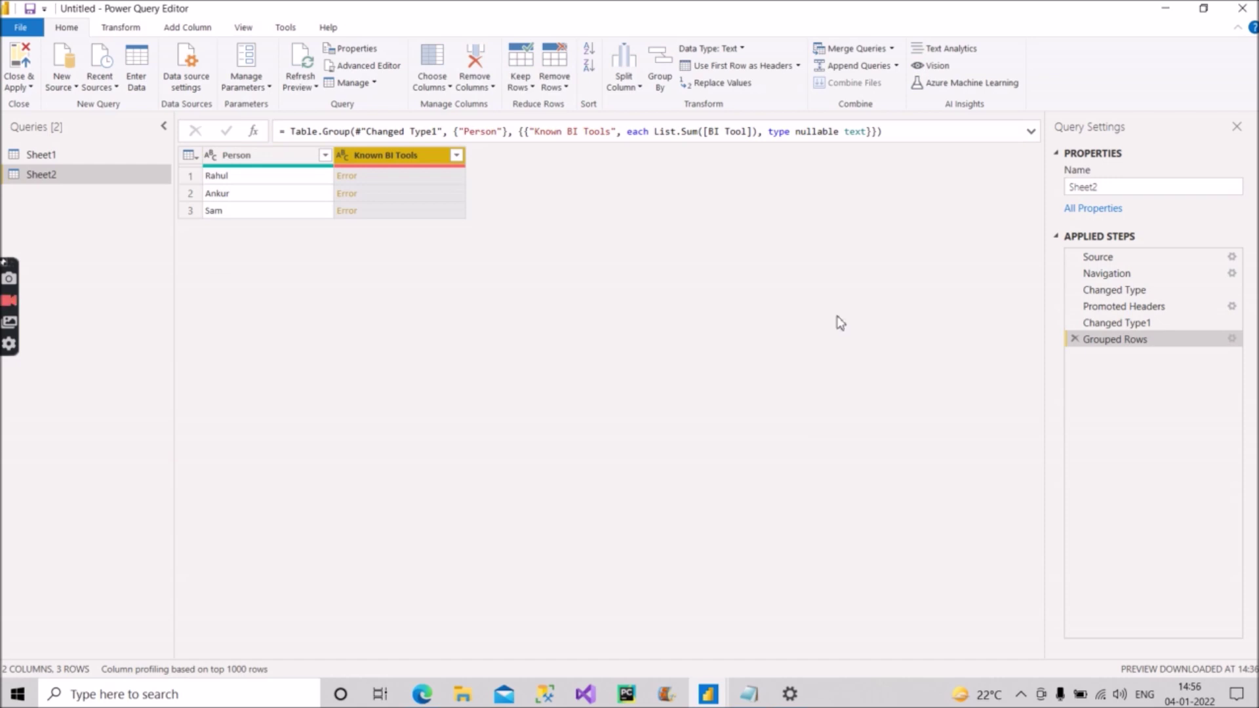
Step: In the Grouped Rows formula, replace List.Sum with Text.Combine
{"action": "left_click", "coordinate": [1030, 131]}
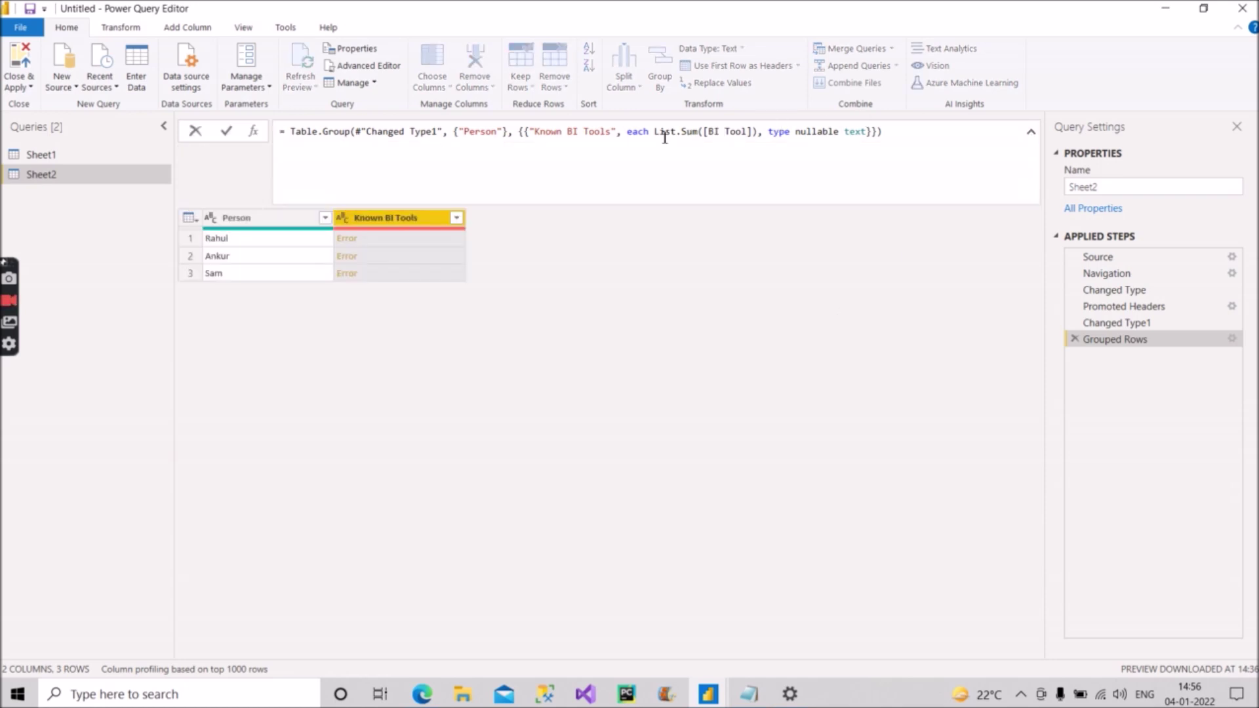
{"action": "mouse_move", "coordinate": [660, 133]}
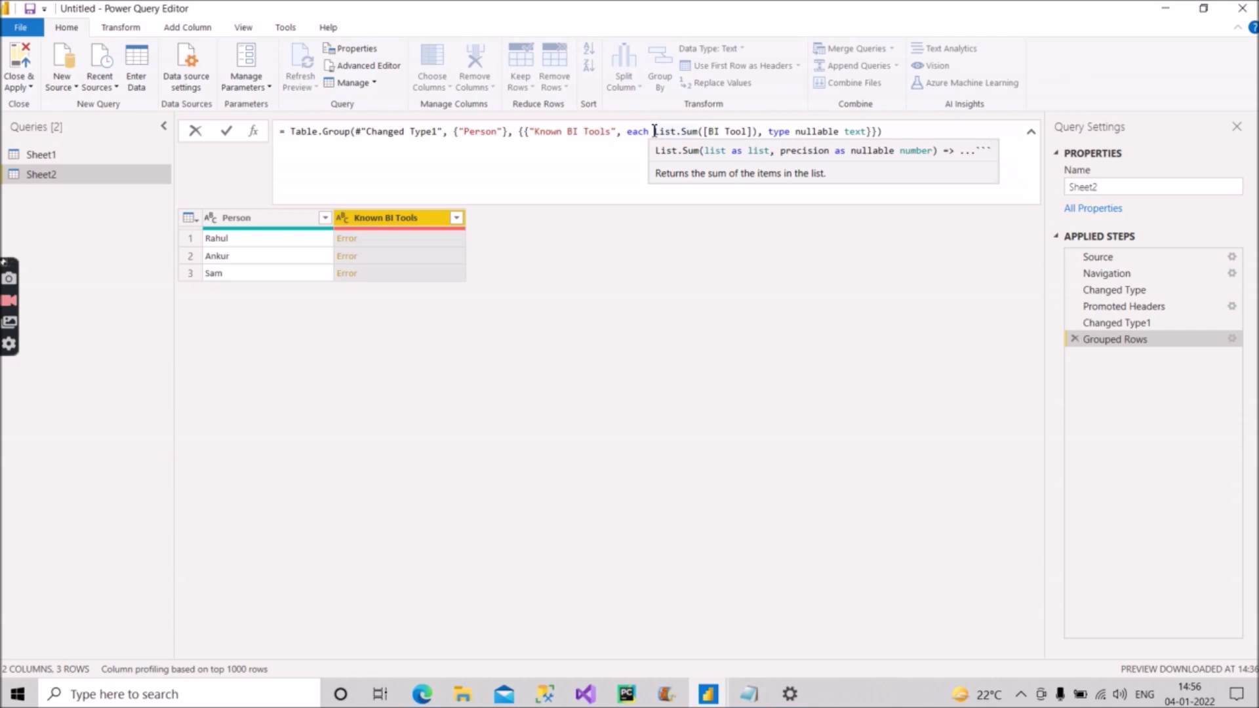
{"action": "left_click_drag", "start_coordinate": [654, 131], "coordinate": [704, 130]}
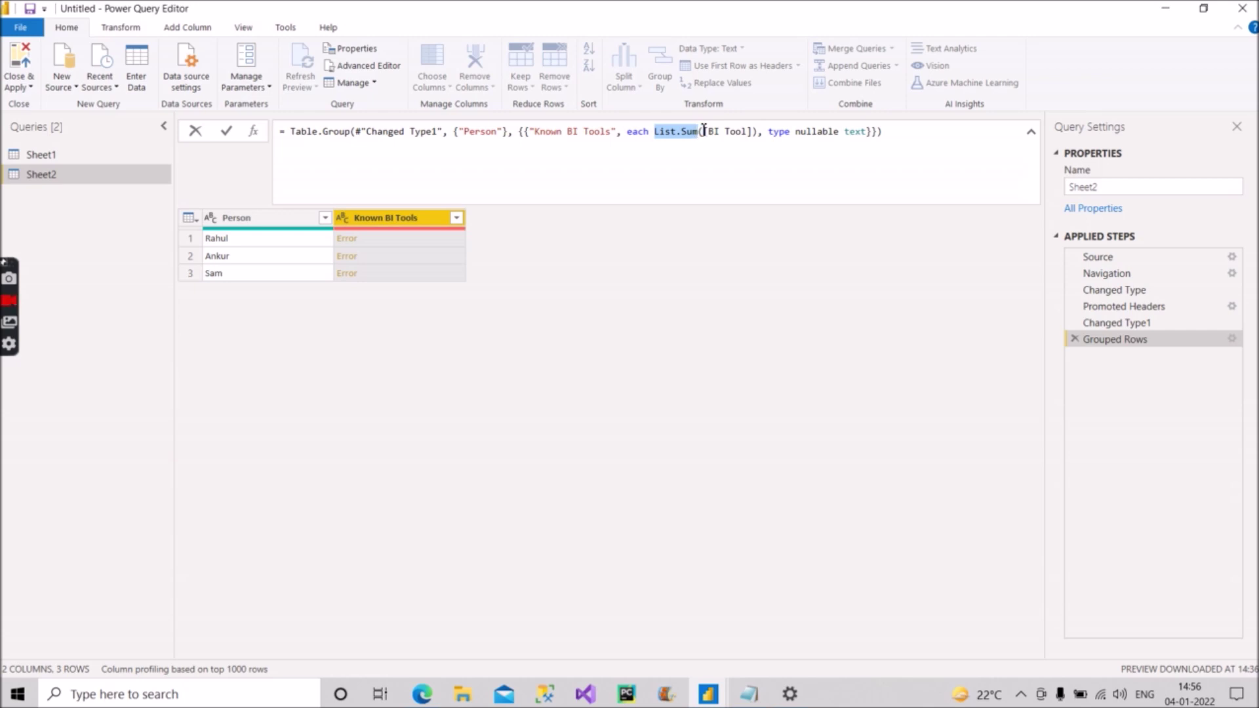
{"action": "type", "text": "Te"}
{"action": "type", "text": "xt."}
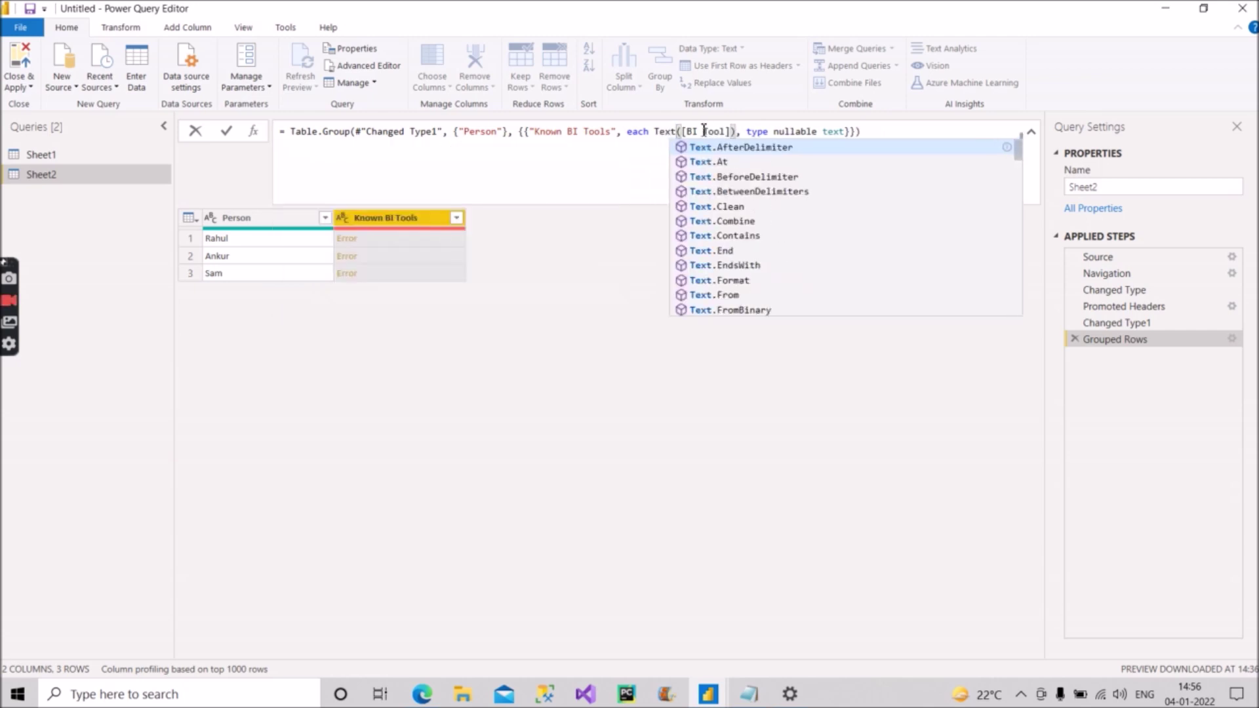
{"action": "type", "text": "COCmbine"}
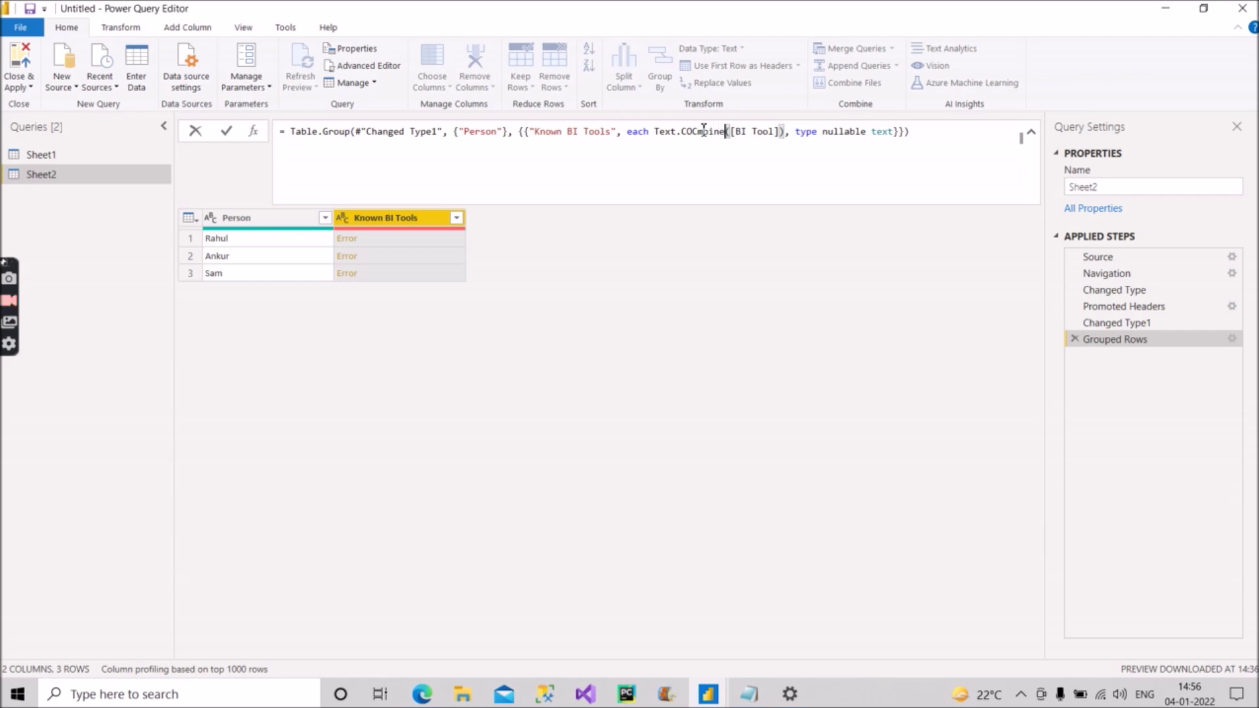
{"action": "key", "text": "Left"}
{"action": "key", "text": "Left"}
{"action": "key", "text": "Left"}
{"action": "key", "text": "Left"}
{"action": "key", "text": "Left"}
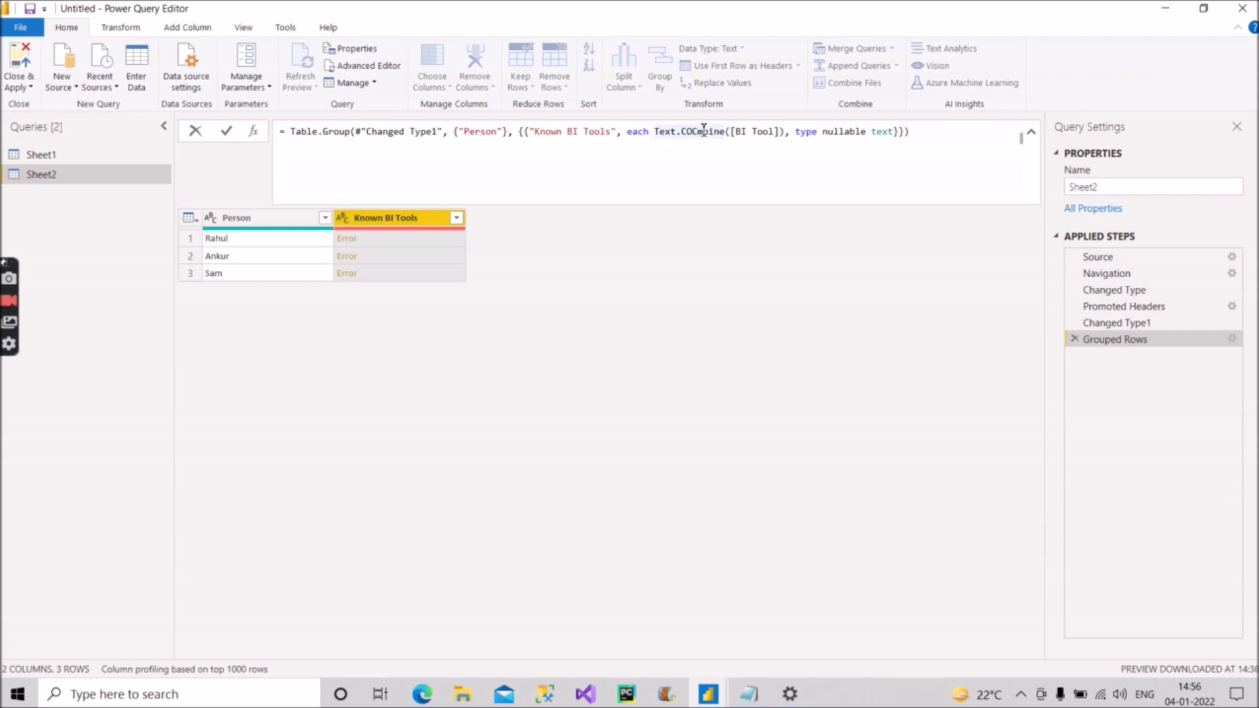
{"action": "key", "text": "BackSpace"}
{"action": "key", "text": "BackSpace"}
{"action": "type", "text": "o"}
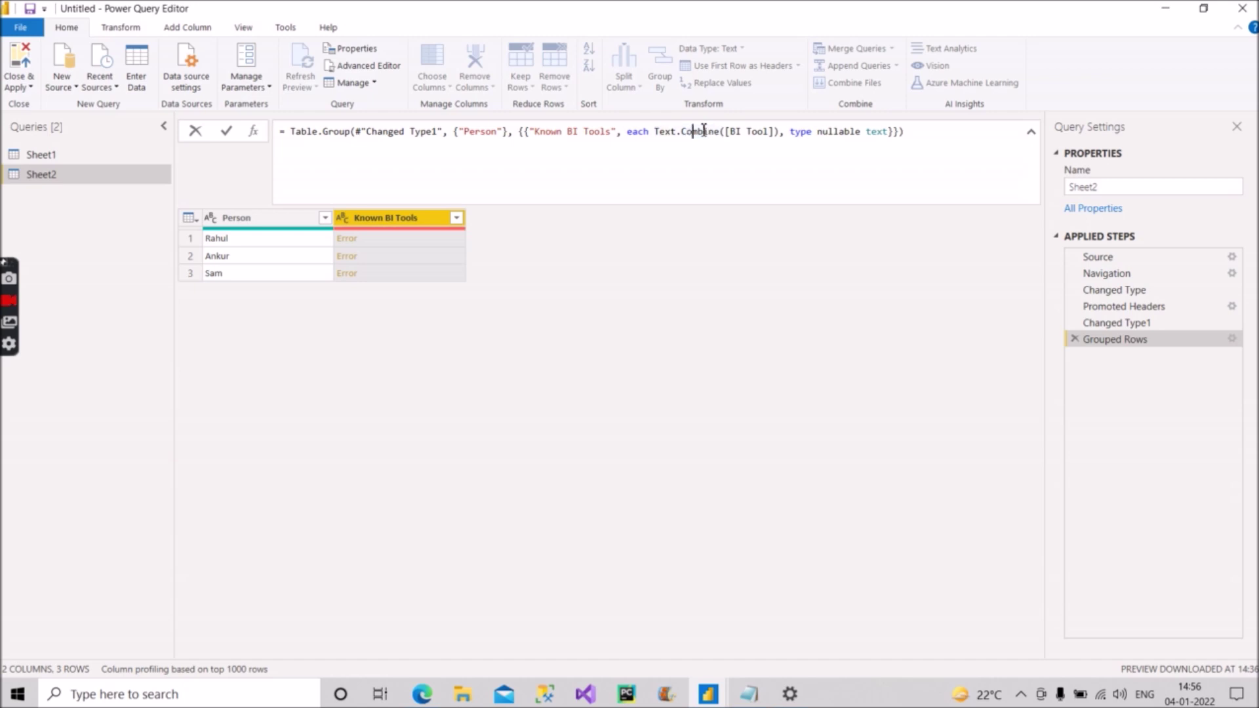
Step: Add "," as the separator argument after [BI Tool] and commit the formula
{"action": "left_click", "coordinate": [777, 131]}
{"action": "type", "text": ", \""}
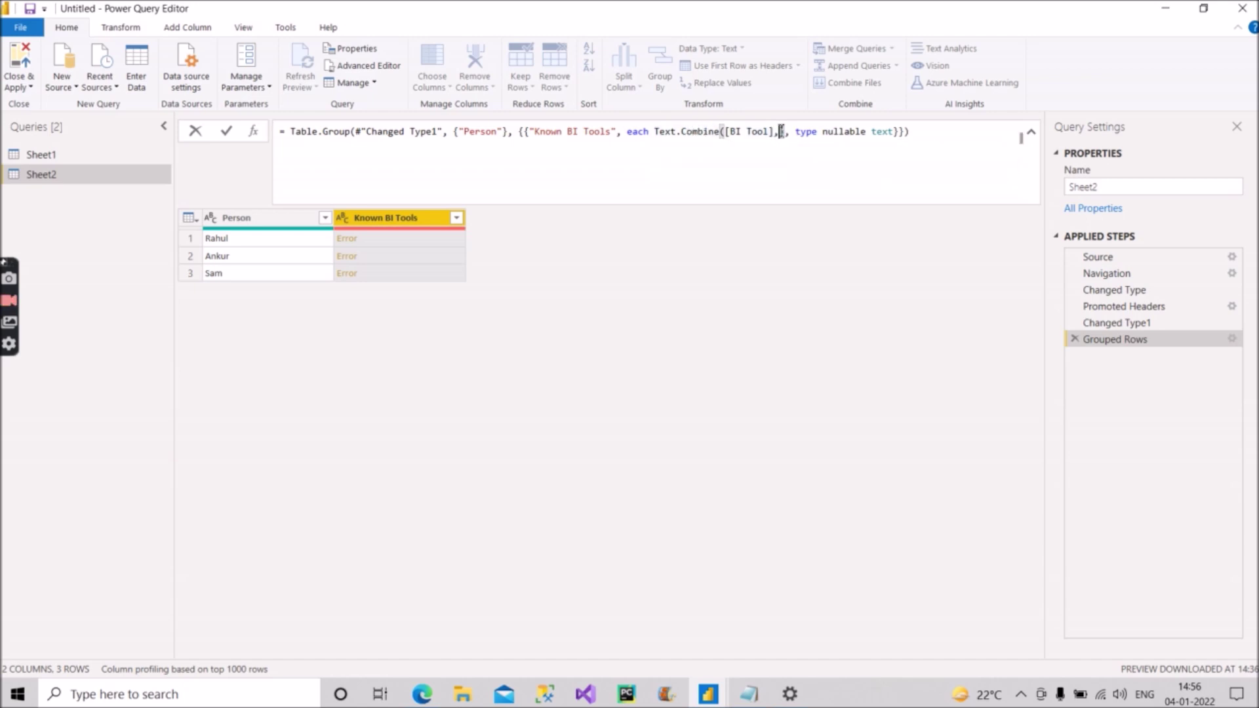
{"action": "type", "text": ","}
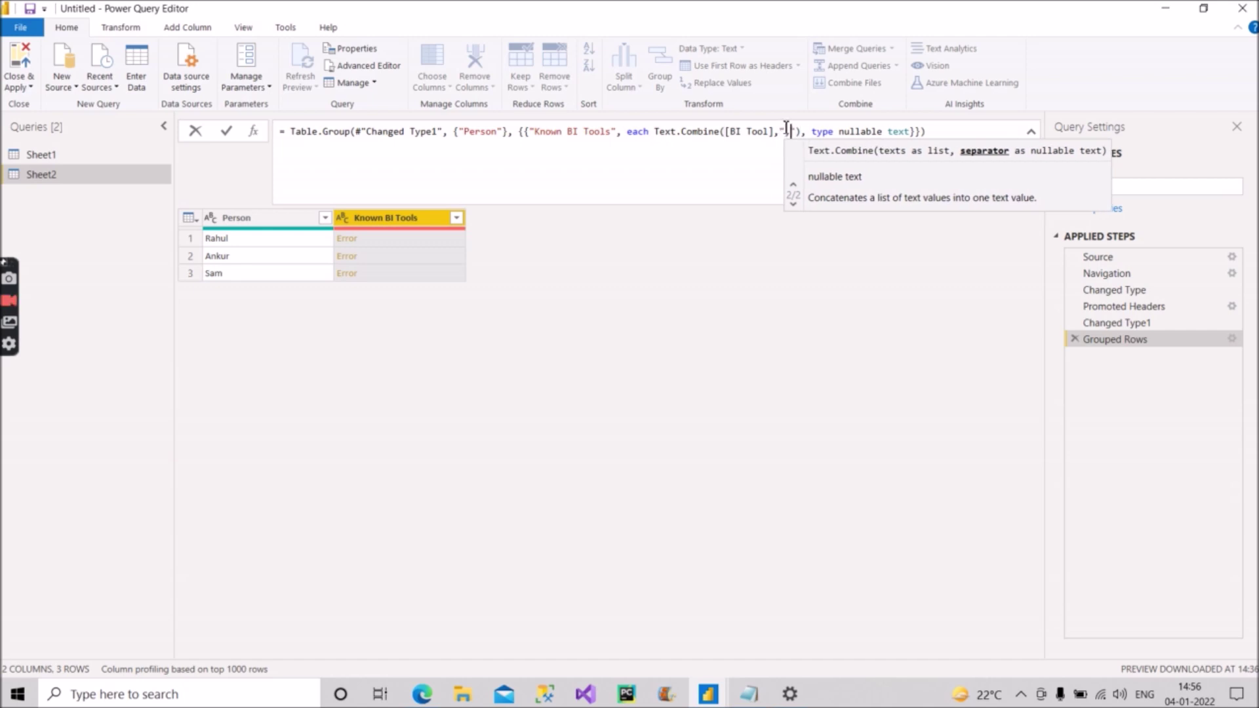
{"action": "left_click", "coordinate": [800, 131]}
{"action": "key", "text": "Return"}
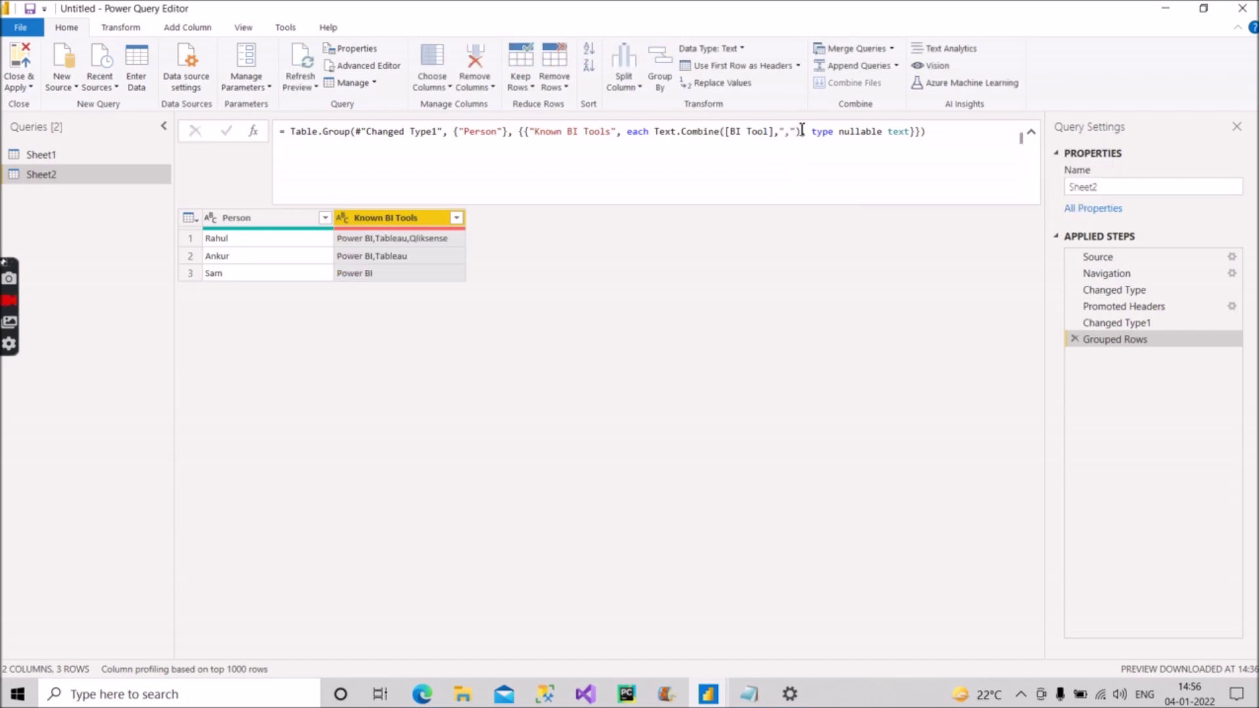